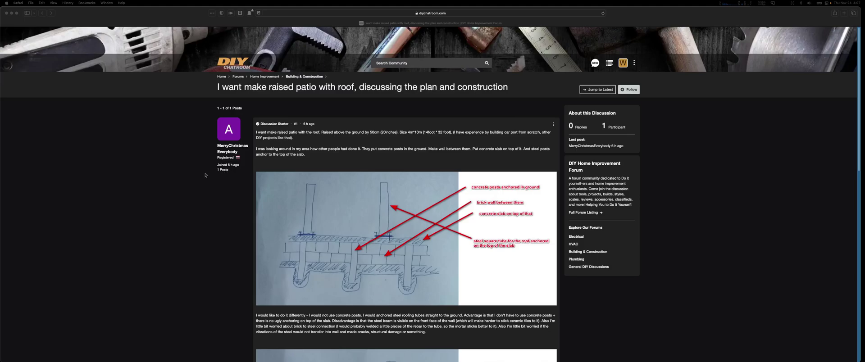
Leave Safari's full-screen view and bring Chief Architect's 3D pavilion model to the front
{"action": "scroll", "coordinate": [206, 175], "scroll_direction": "down", "scroll_amount": 1}
{"action": "scroll", "coordinate": [205, 176], "scroll_direction": "down", "scroll_amount": 3}
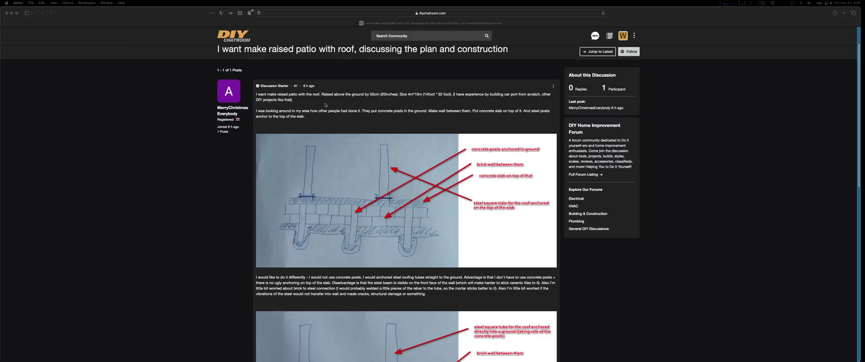
{"action": "scroll", "coordinate": [238, 154], "scroll_direction": "down", "scroll_amount": 1}
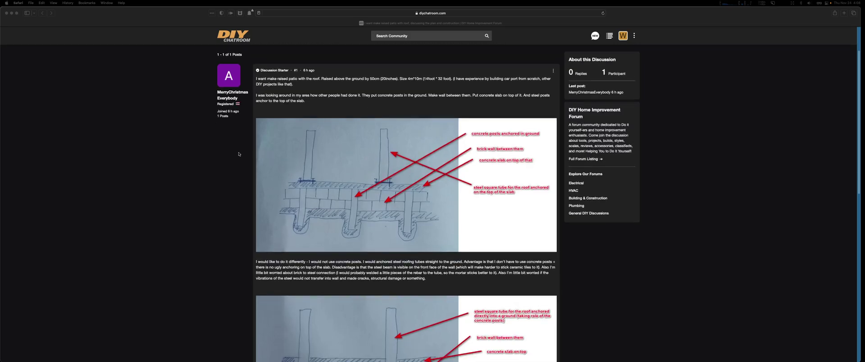
{"action": "scroll", "coordinate": [238, 155], "scroll_direction": "down", "scroll_amount": 3}
{"action": "scroll", "coordinate": [360, 155], "scroll_direction": "up", "scroll_amount": 1}
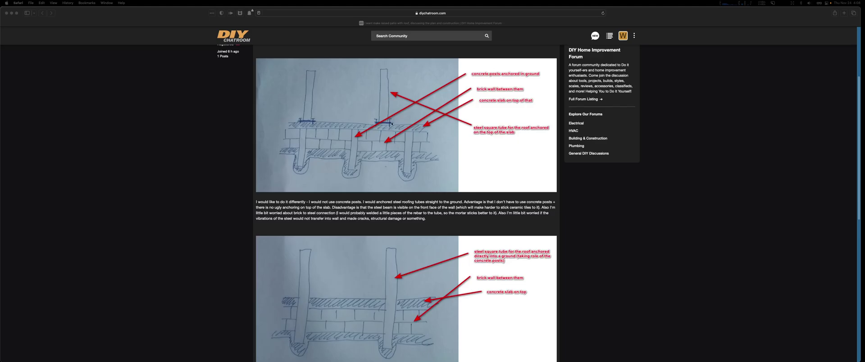
{"action": "scroll", "coordinate": [393, 122], "scroll_direction": "down", "scroll_amount": 5}
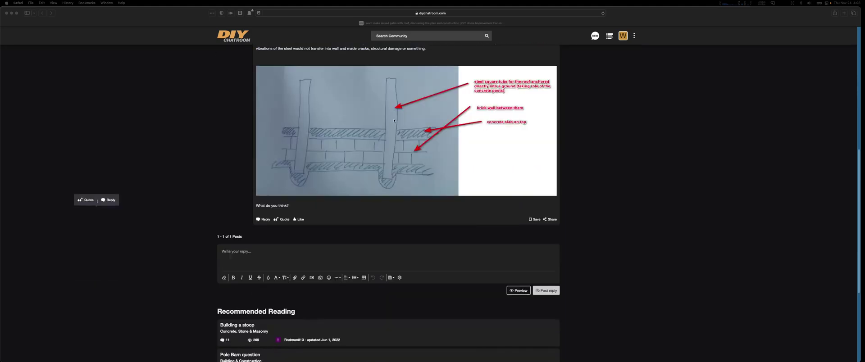
{"action": "scroll", "coordinate": [369, 128], "scroll_direction": "up", "scroll_amount": 1}
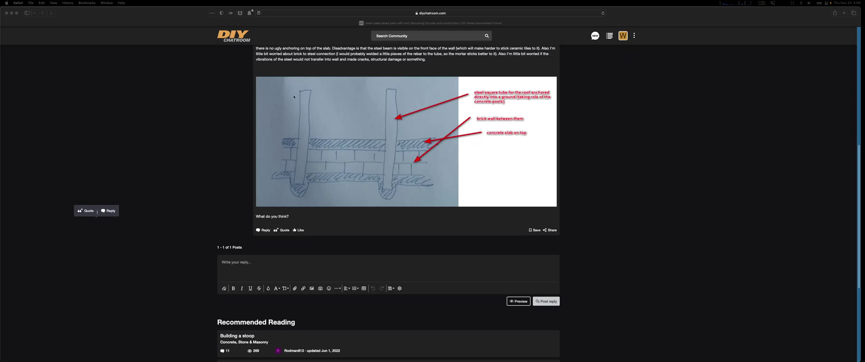
{"action": "scroll", "coordinate": [253, 138], "scroll_direction": "up", "scroll_amount": 3}
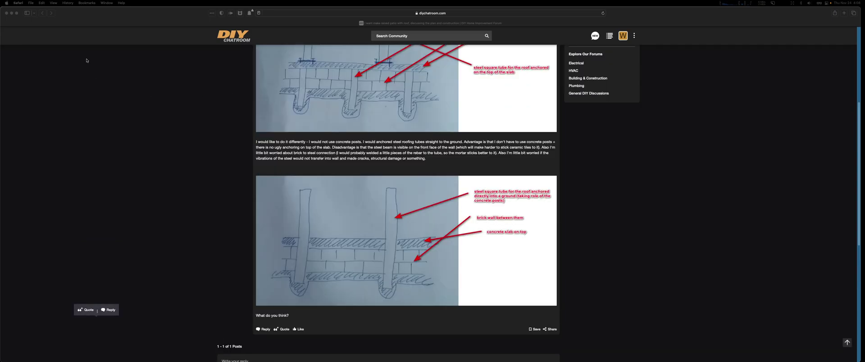
{"action": "left_click", "coordinate": [17, 13]}
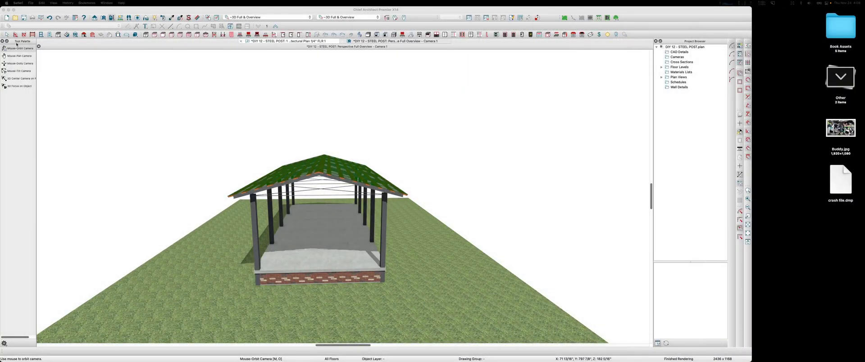
{"action": "left_click", "coordinate": [18, 49]}
Orbit and zoom the camera to a level view of the pavilion's front-left corner
{"action": "left_click_drag", "start_coordinate": [212, 159], "coordinate": [276, 144]}
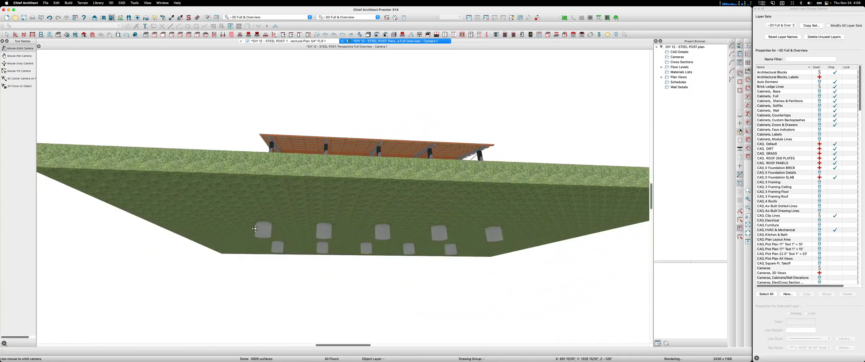
{"action": "left_click_drag", "start_coordinate": [263, 228], "coordinate": [258, 166]}
{"action": "scroll", "coordinate": [258, 167], "scroll_direction": "up", "scroll_amount": 3}
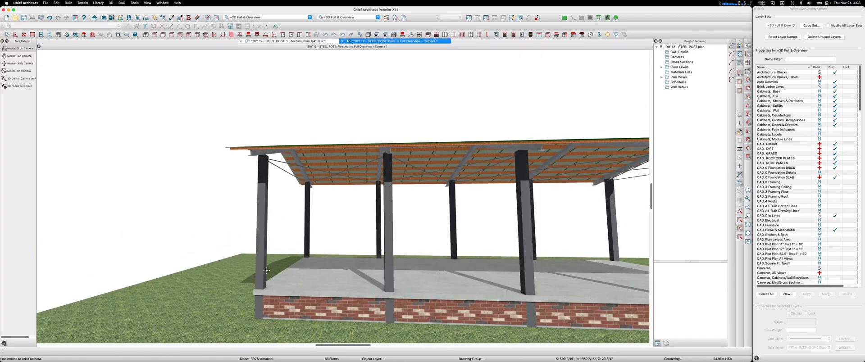
{"action": "left_click_drag", "start_coordinate": [265, 269], "coordinate": [359, 318]}
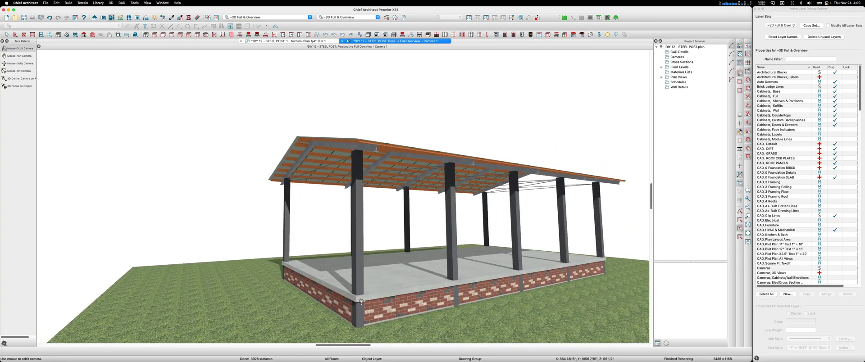
{"action": "scroll", "coordinate": [361, 305], "scroll_direction": "up", "scroll_amount": 5}
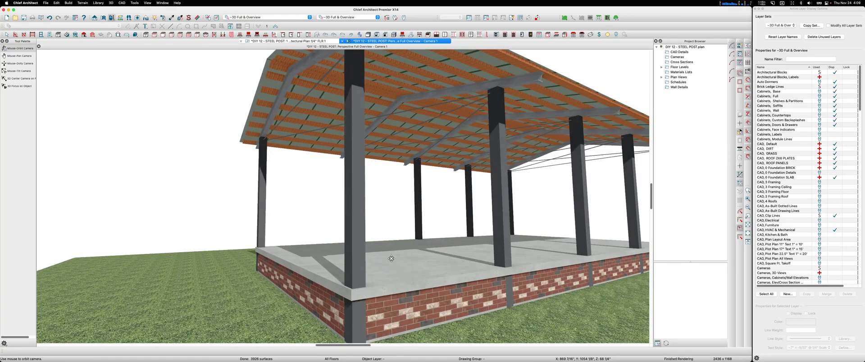
{"action": "left_click_drag", "start_coordinate": [356, 292], "coordinate": [362, 294]}
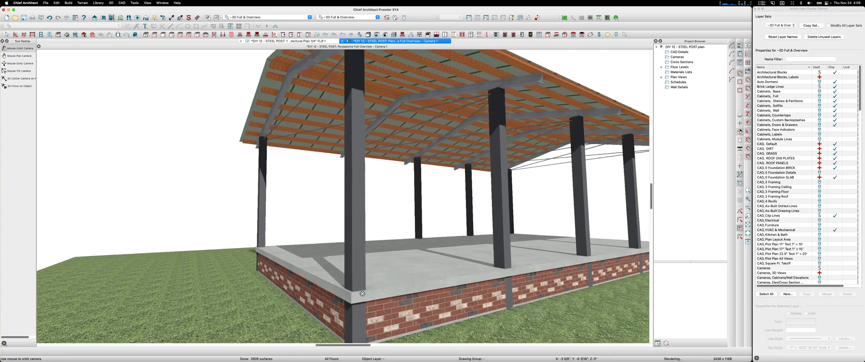
Orbit above to see the green roof, then below to see its underside and framing
{"action": "scroll", "coordinate": [362, 294], "scroll_direction": "down", "scroll_amount": 8}
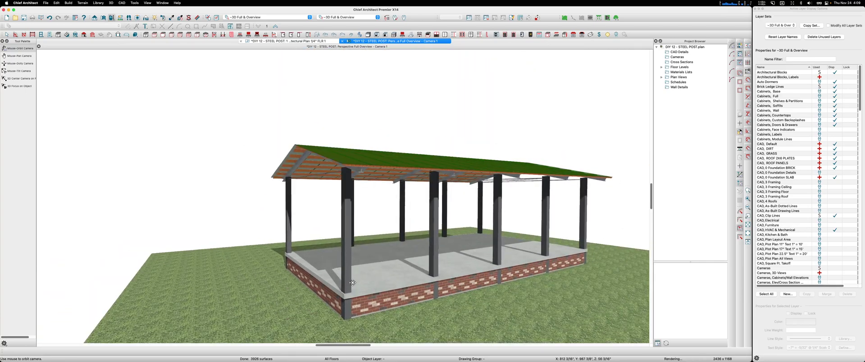
{"action": "scroll", "coordinate": [336, 271], "scroll_direction": "down", "scroll_amount": 3}
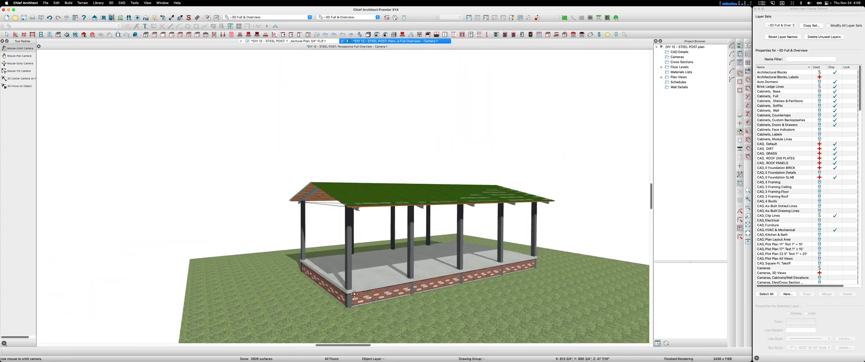
{"action": "scroll", "coordinate": [344, 285], "scroll_direction": "up", "scroll_amount": 3}
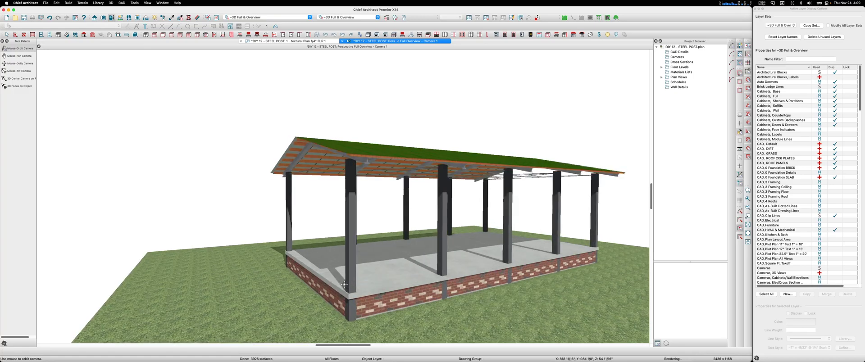
{"action": "scroll", "coordinate": [344, 285], "scroll_direction": "up", "scroll_amount": 2}
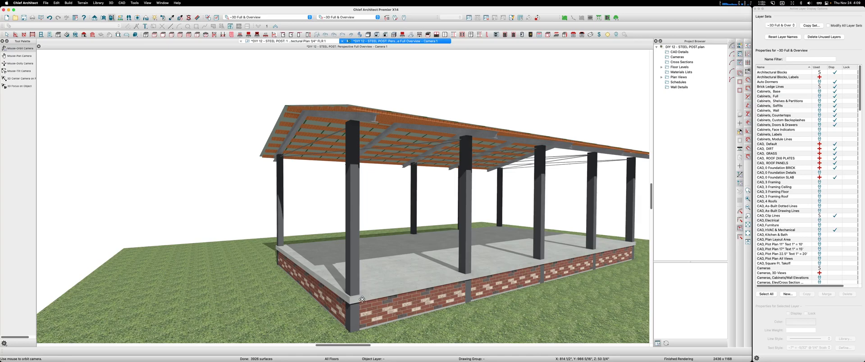
{"action": "left_click_drag", "start_coordinate": [362, 301], "coordinate": [362, 310]}
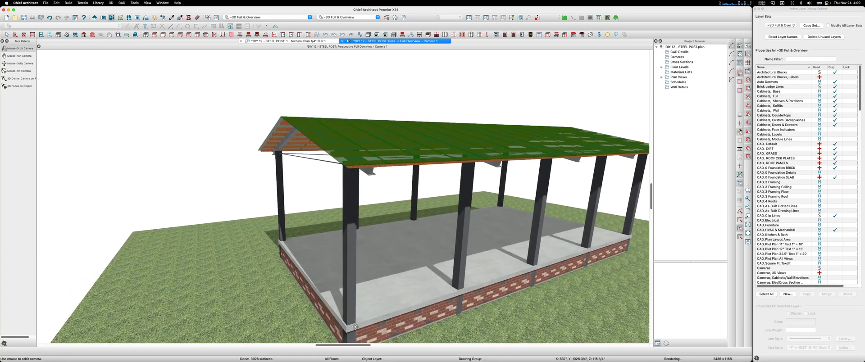
{"action": "left_click_drag", "start_coordinate": [357, 325], "coordinate": [376, 295]}
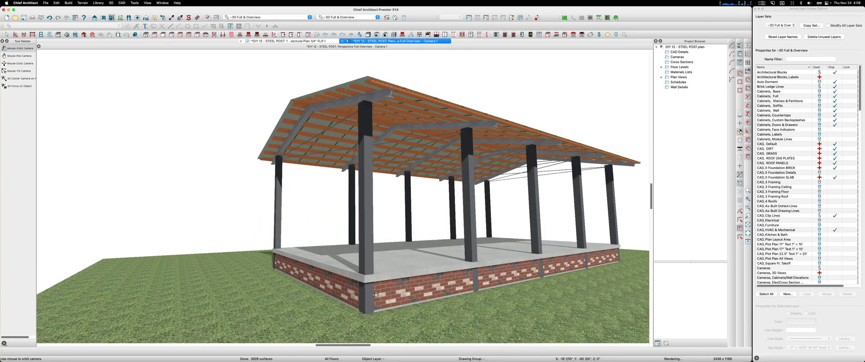
{"action": "scroll", "coordinate": [376, 295], "scroll_direction": "up", "scroll_amount": 3}
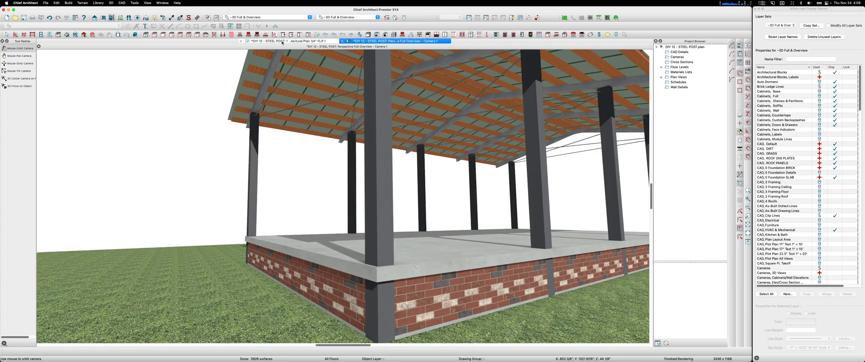
In the 2D floor plan, show the CAD, 0 Foundation SLAB layer and select the slab outline
{"action": "left_click", "coordinate": [282, 41]}
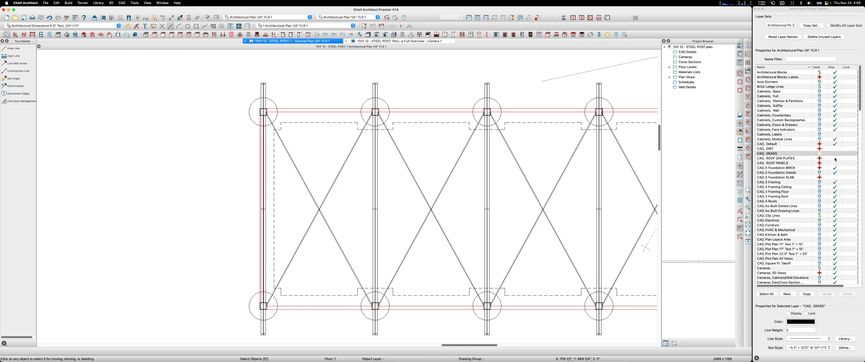
{"action": "left_click", "coordinate": [835, 177]}
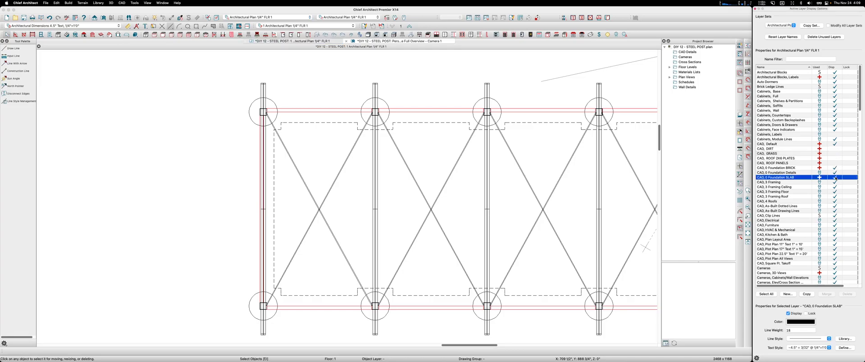
{"action": "scroll", "coordinate": [280, 121], "scroll_direction": "up", "scroll_amount": 2}
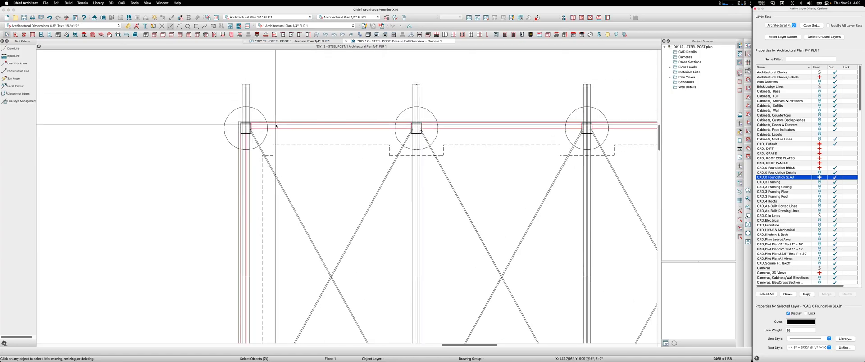
{"action": "left_click", "coordinate": [275, 121]}
{"action": "scroll", "coordinate": [274, 121], "scroll_direction": "up", "scroll_amount": 2}
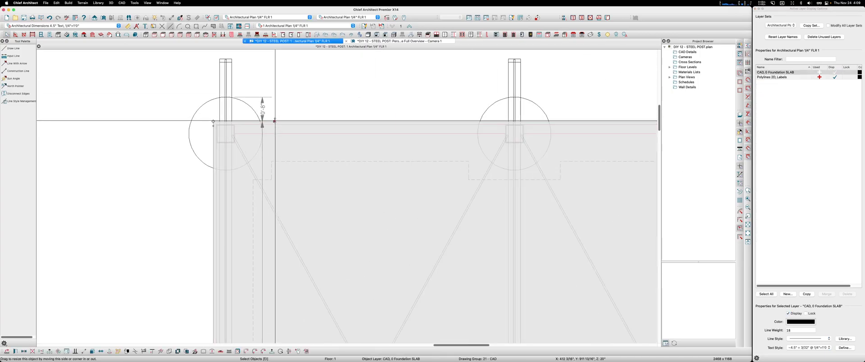
{"action": "scroll", "coordinate": [325, 104], "scroll_direction": "down", "scroll_amount": 2}
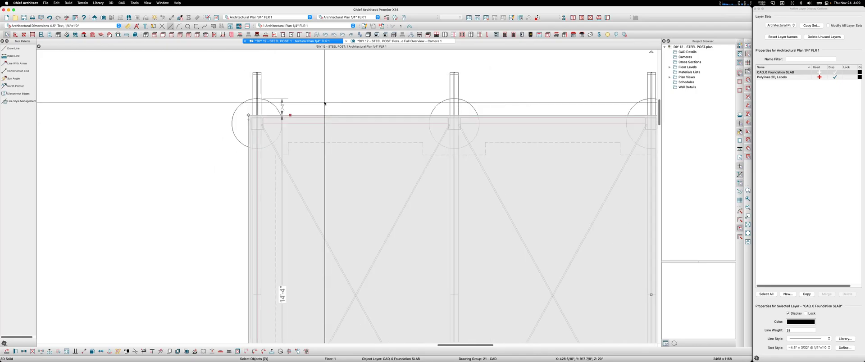
Change the slab's 14' 4" dimension to 14'7", extending its edge
{"action": "double_click", "coordinate": [283, 295]}
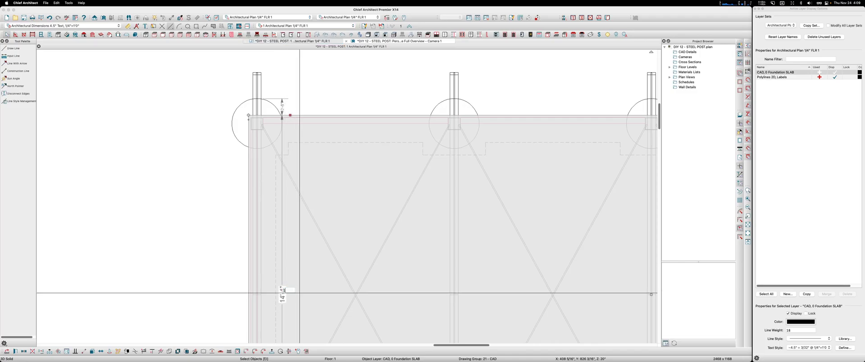
{"action": "type", "text": "14'7"}
{"action": "key", "text": "Return"}
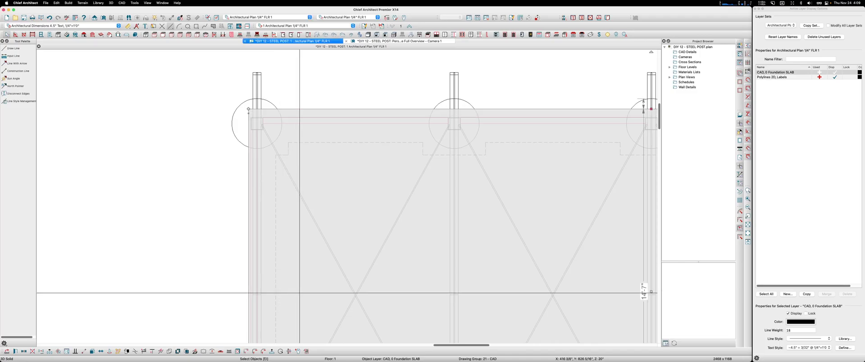
{"action": "scroll", "coordinate": [300, 294], "scroll_direction": "down", "scroll_amount": 5}
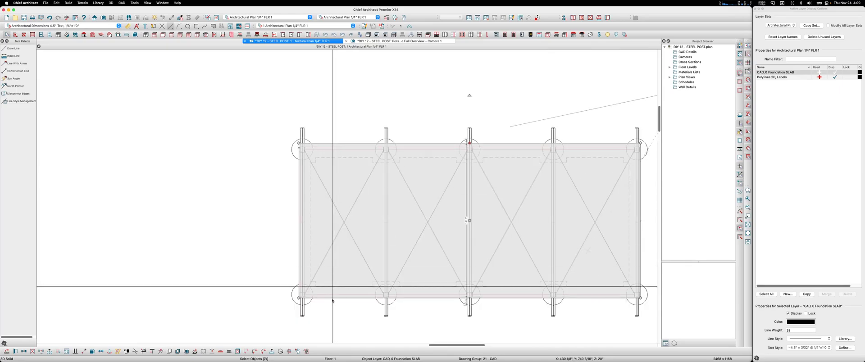
{"action": "scroll", "coordinate": [332, 286], "scroll_direction": "up", "scroll_amount": 6}
{"action": "scroll", "coordinate": [330, 300], "scroll_direction": "up", "scroll_amount": 3}
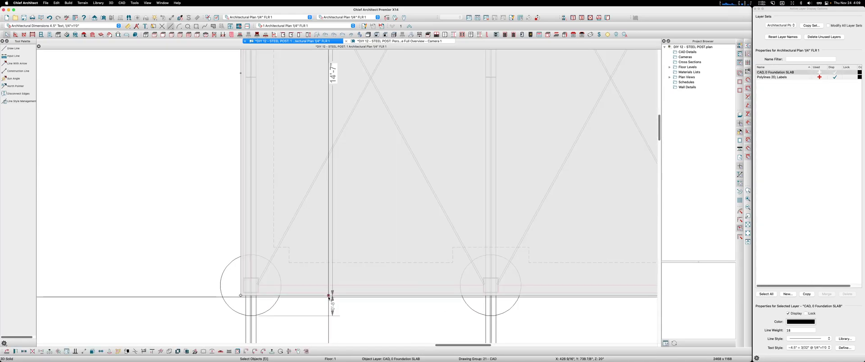
Move the slab edge line up and set its distance to 14'-10"
{"action": "left_click_drag", "start_coordinate": [334, 300], "coordinate": [333, 77]}
{"action": "left_click", "coordinate": [333, 73]}
{"action": "type", "text": "14'"}
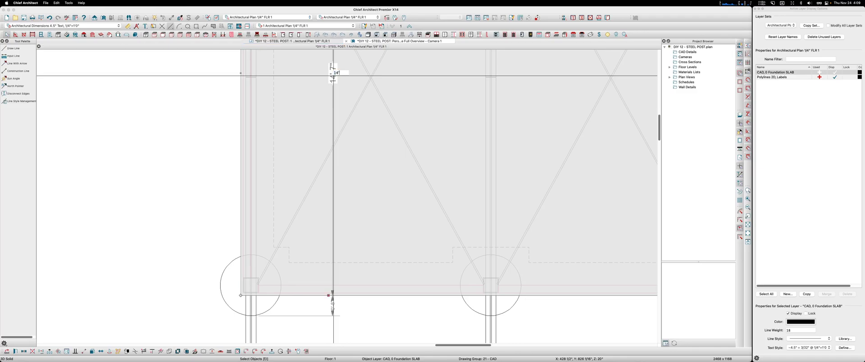
{"action": "type", "text": "10"}
{"action": "key", "text": "Return"}
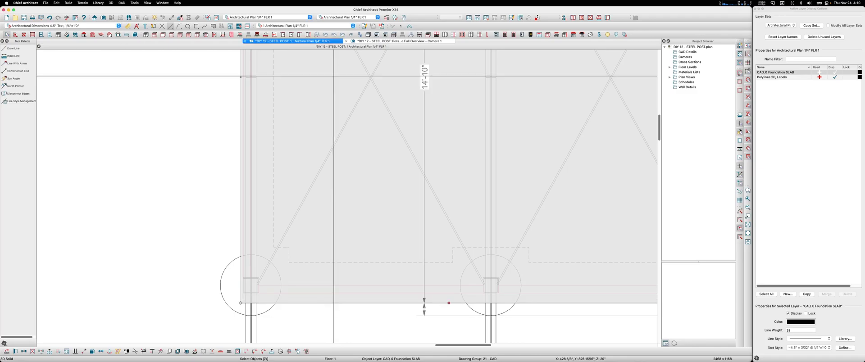
Draw a 32'5" line from the slab's top-left corner
{"action": "left_click", "coordinate": [240, 77]}
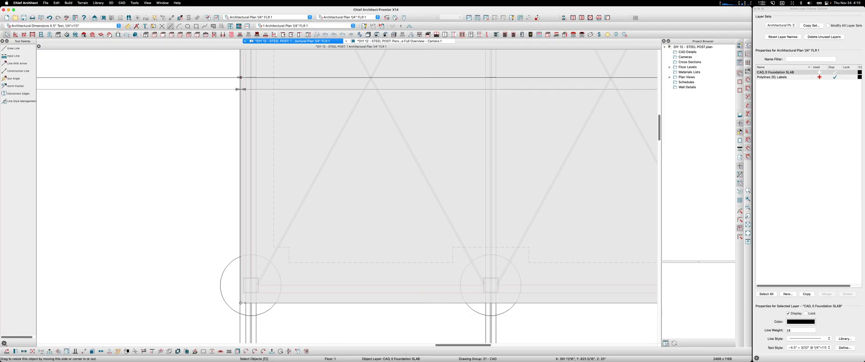
{"action": "scroll", "coordinate": [275, 204], "scroll_direction": "down", "scroll_amount": 2}
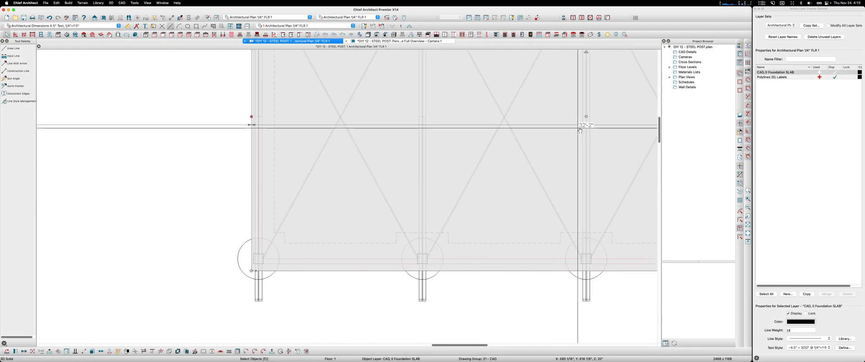
{"action": "type", "text": "32"}
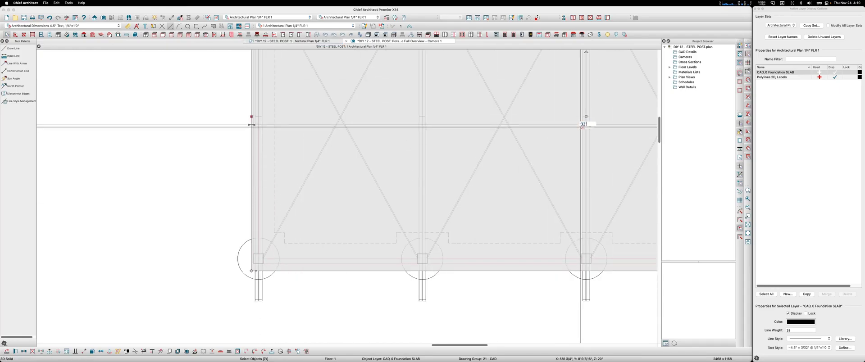
{"action": "type", "text": "'5"}
{"action": "key", "text": "Return"}
{"action": "scroll", "coordinate": [474, 141], "scroll_direction": "down", "scroll_amount": 4}
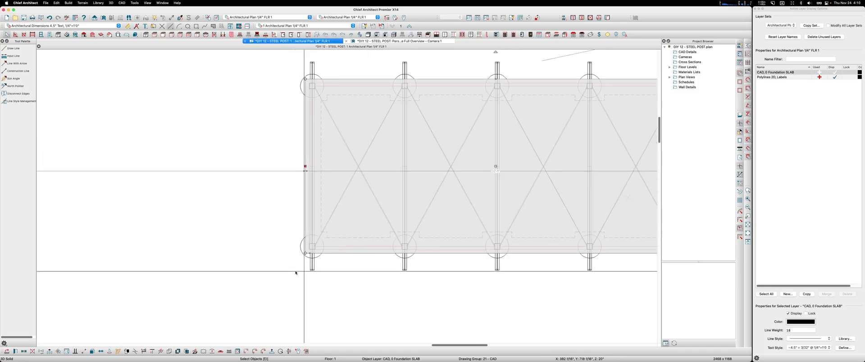
{"action": "scroll", "coordinate": [563, 178], "scroll_direction": "up", "scroll_amount": 5}
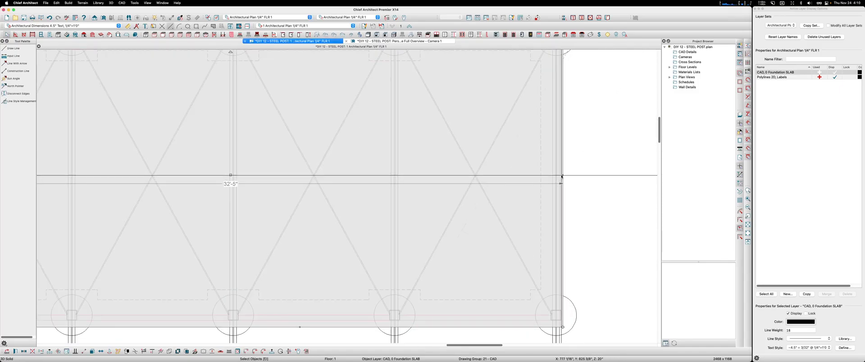
Resize the line from its end to 32'-8"
{"action": "left_click_drag", "start_coordinate": [563, 175], "coordinate": [279, 169]}
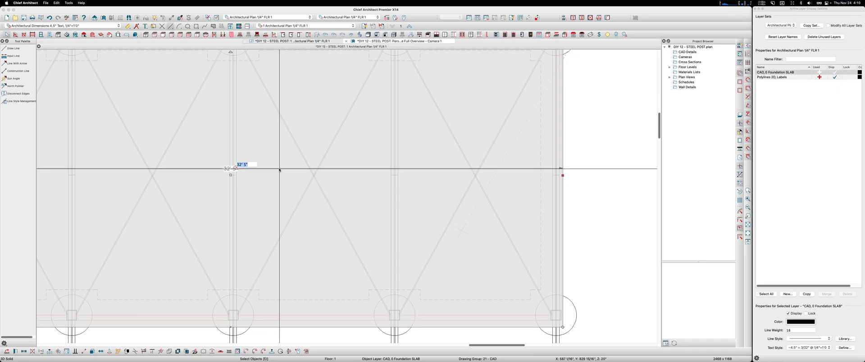
{"action": "type", "text": "32"}
{"action": "type", "text": "'-8"}
{"action": "key", "text": "Return"}
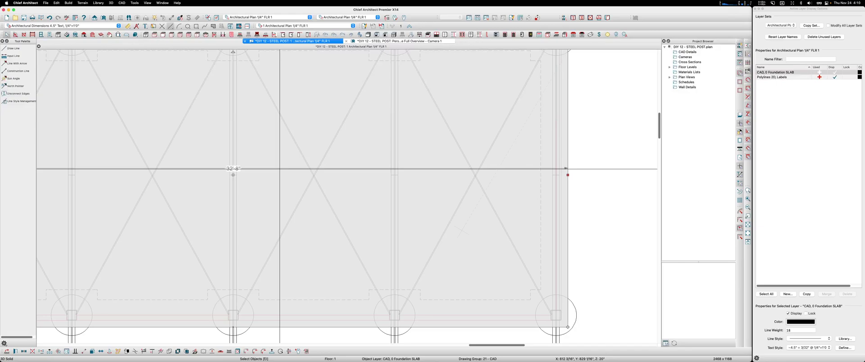
In the 3D perspective overview, use Mouse-Orbit Camera to reach an elevated view, then eye level
{"action": "left_click", "coordinate": [378, 41]}
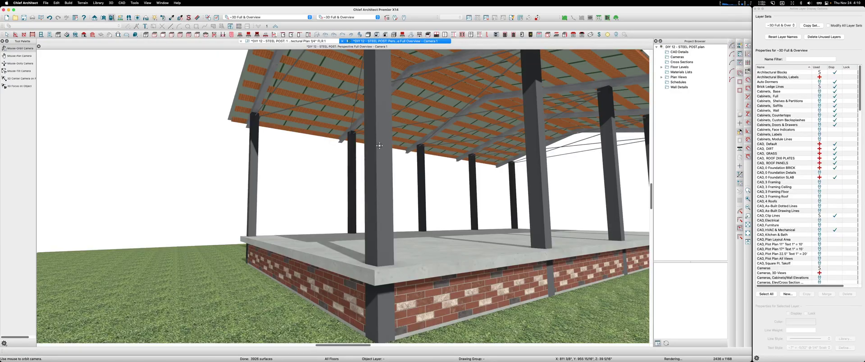
{"action": "left_click", "coordinate": [10, 50]}
{"action": "left_click_drag", "start_coordinate": [170, 100], "coordinate": [311, 151]}
{"action": "scroll", "coordinate": [302, 221], "scroll_direction": "up", "scroll_amount": 3}
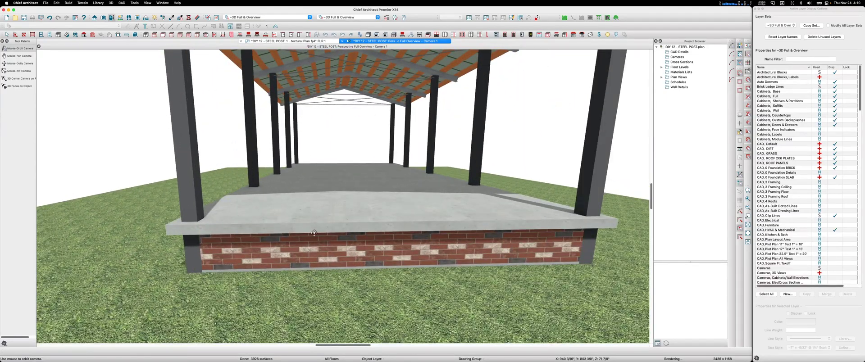
{"action": "left_click_drag", "start_coordinate": [314, 233], "coordinate": [331, 214]}
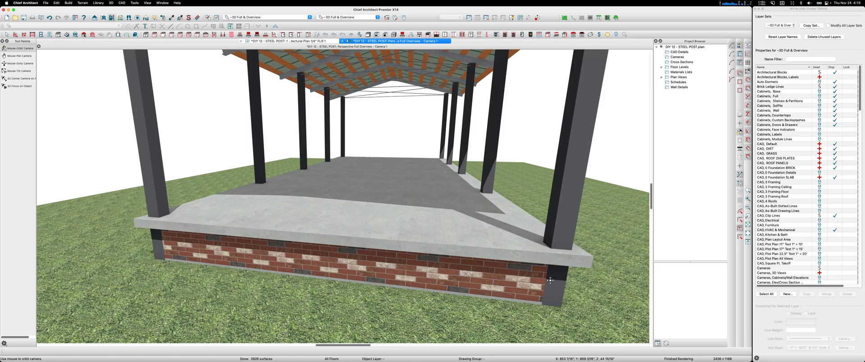
{"action": "left_click_drag", "start_coordinate": [552, 280], "coordinate": [536, 276]}
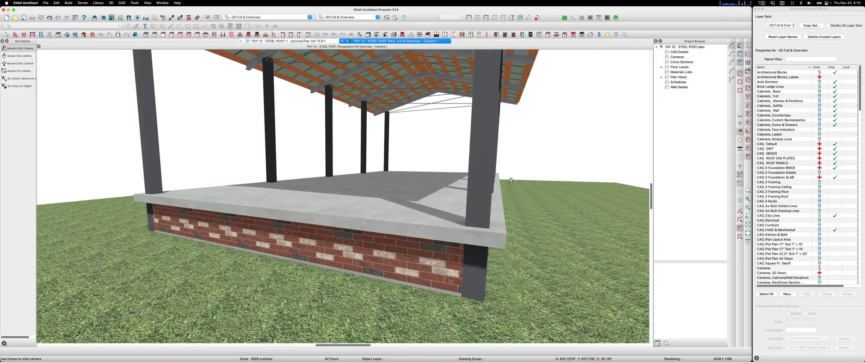
{"action": "left_click_drag", "start_coordinate": [501, 187], "coordinate": [311, 229]}
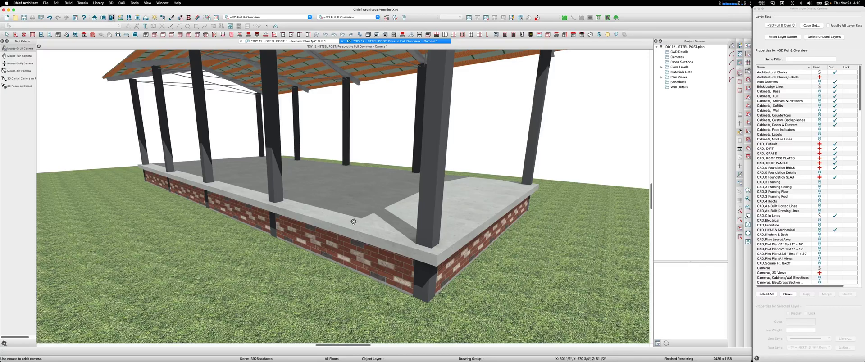
Orbit to low frontal views near the brick wall and head-on to the slab
{"action": "left_click_drag", "start_coordinate": [360, 222], "coordinate": [349, 168]}
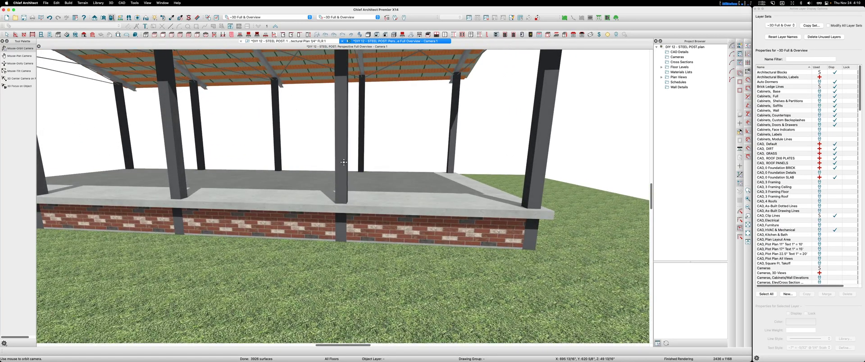
{"action": "left_click_drag", "start_coordinate": [347, 246], "coordinate": [343, 233]}
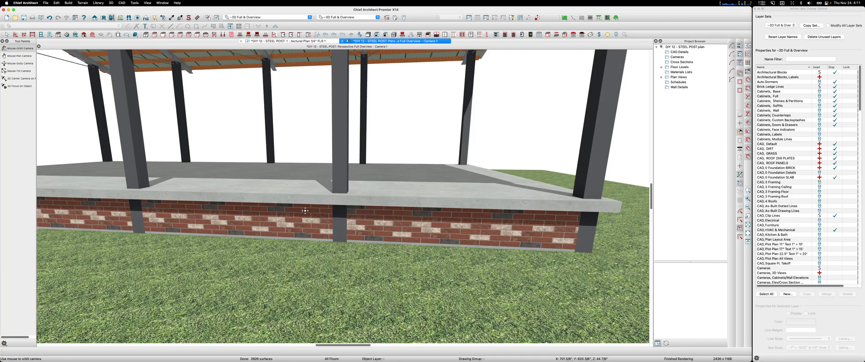
{"action": "left_click_drag", "start_coordinate": [261, 218], "coordinate": [257, 218]}
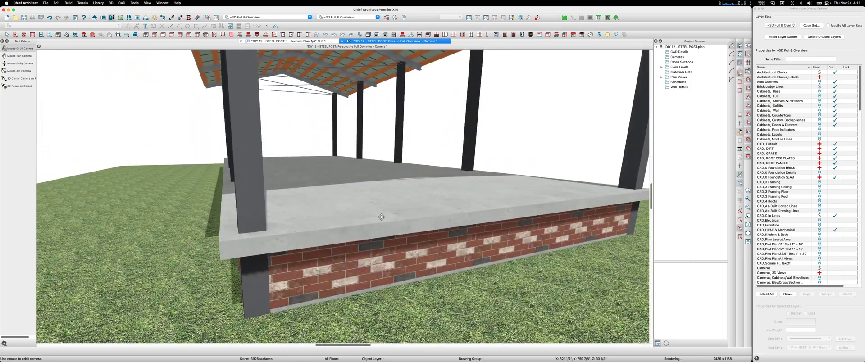
{"action": "left_click_drag", "start_coordinate": [382, 218], "coordinate": [363, 218]}
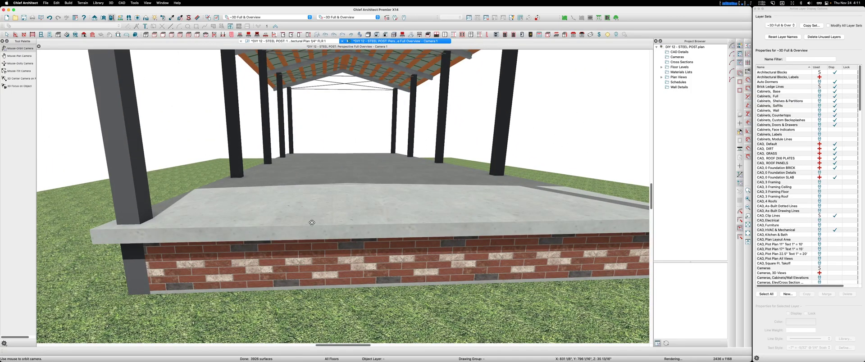
{"action": "left_click_drag", "start_coordinate": [194, 211], "coordinate": [275, 235]}
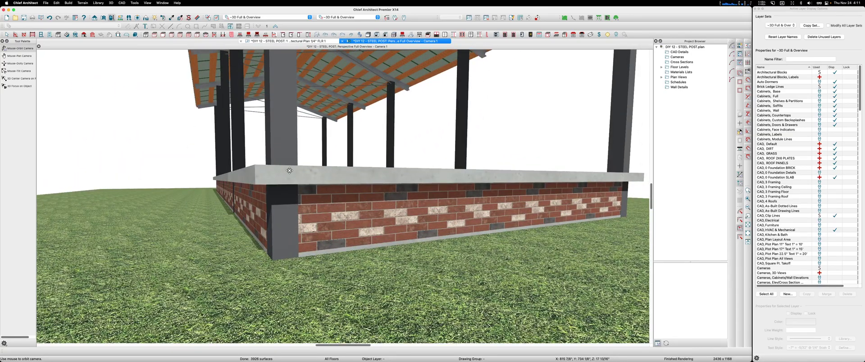
Orbit along the slab between the posts, to its corners and under the roof
{"action": "mouse_move", "coordinate": [321, 178]}
{"action": "left_mouse_down"}
{"action": "mouse_move", "coordinate": [303, 188]}
{"action": "mouse_move", "coordinate": [311, 186]}
{"action": "left_mouse_up"}
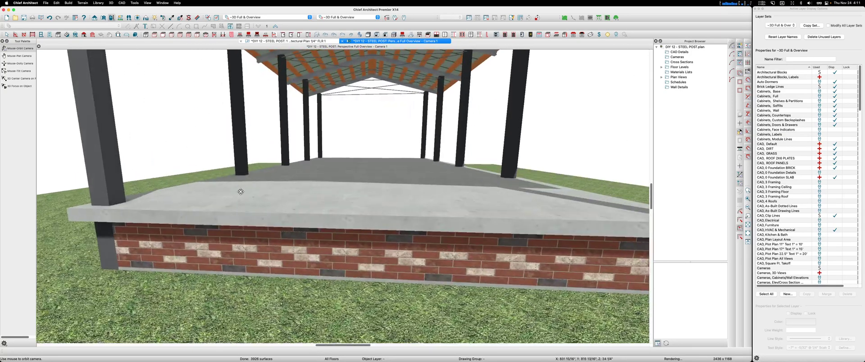
{"action": "left_click_drag", "start_coordinate": [118, 235], "coordinate": [186, 233]}
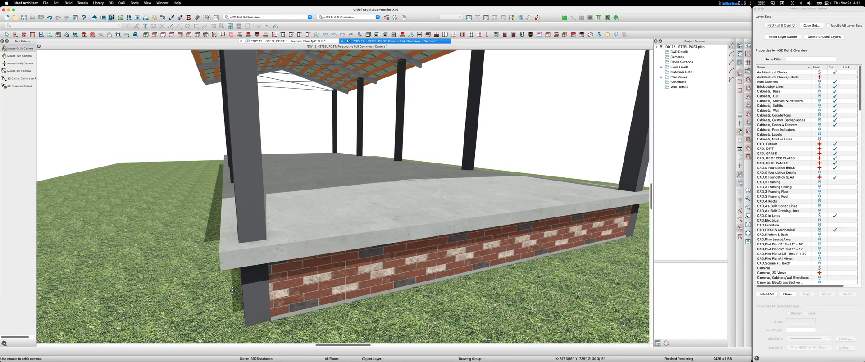
{"action": "left_click_drag", "start_coordinate": [269, 283], "coordinate": [326, 287]}
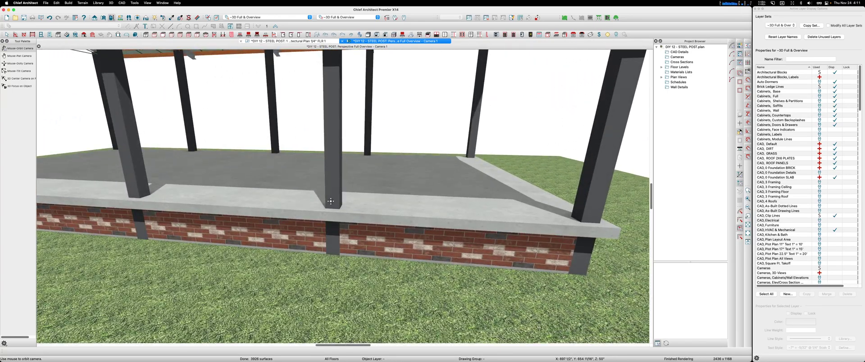
{"action": "left_click_drag", "start_coordinate": [365, 231], "coordinate": [315, 229]}
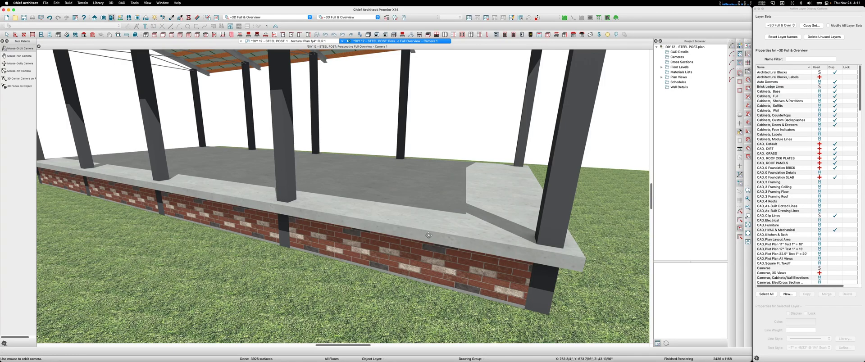
{"action": "left_click_drag", "start_coordinate": [429, 235], "coordinate": [357, 205]}
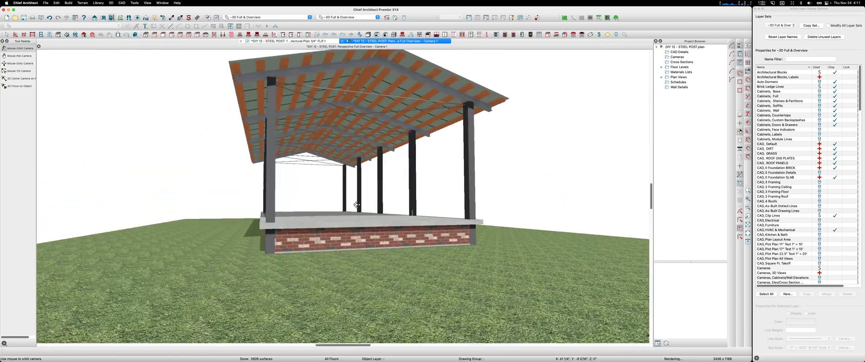
Zoom and orbit to a low oblique view under the roof, then high over the green roof
{"action": "scroll", "coordinate": [353, 150], "scroll_direction": "up", "scroll_amount": 3}
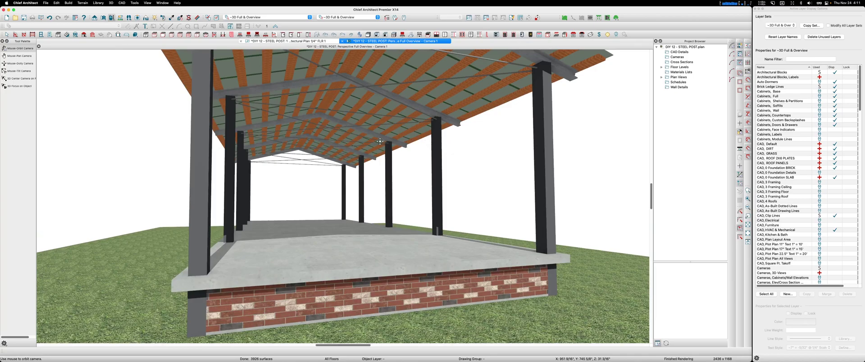
{"action": "left_click_drag", "start_coordinate": [526, 90], "coordinate": [217, 75]}
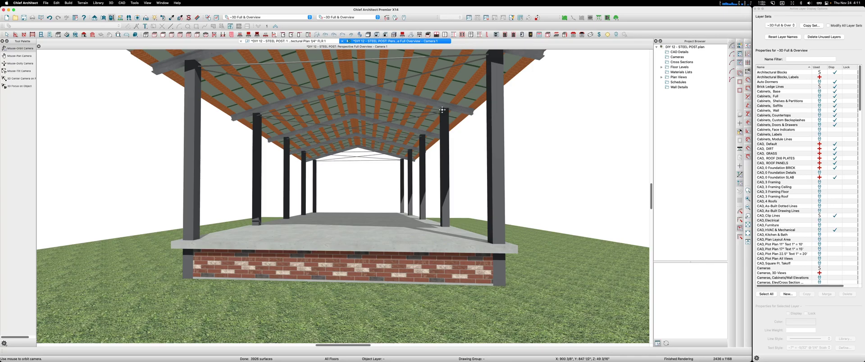
{"action": "left_click_drag", "start_coordinate": [202, 103], "coordinate": [222, 195]}
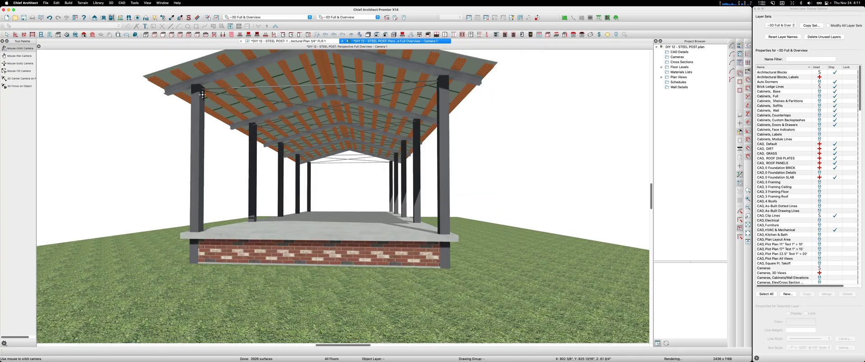
{"action": "scroll", "coordinate": [198, 87], "scroll_direction": "up", "scroll_amount": 3}
{"action": "scroll", "coordinate": [199, 73], "scroll_direction": "up", "scroll_amount": 2}
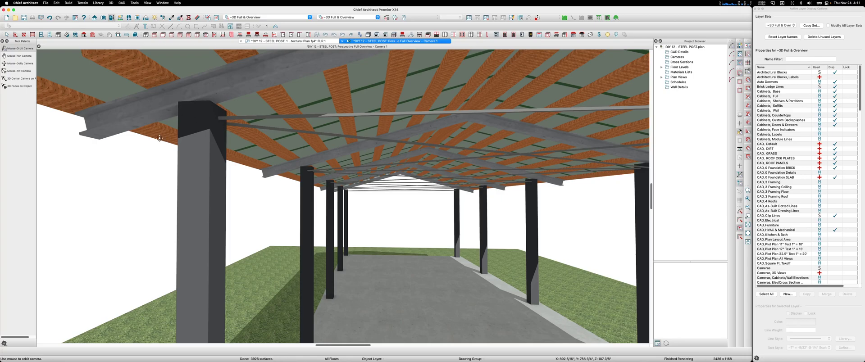
{"action": "scroll", "coordinate": [243, 135], "scroll_direction": "down", "scroll_amount": 4}
{"action": "left_click_drag", "start_coordinate": [255, 138], "coordinate": [280, 113]}
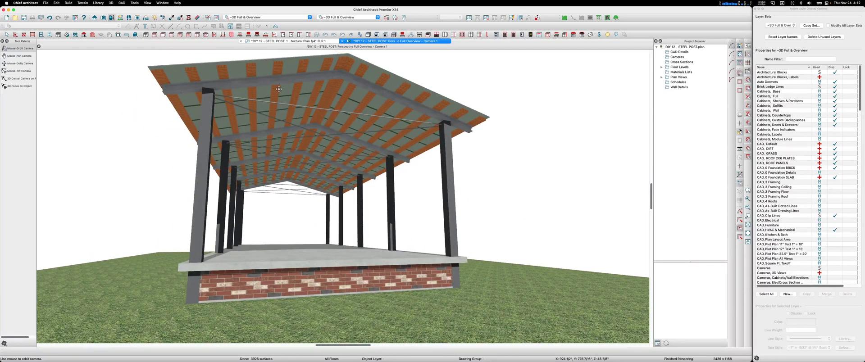
{"action": "left_click_drag", "start_coordinate": [276, 89], "coordinate": [497, 202]}
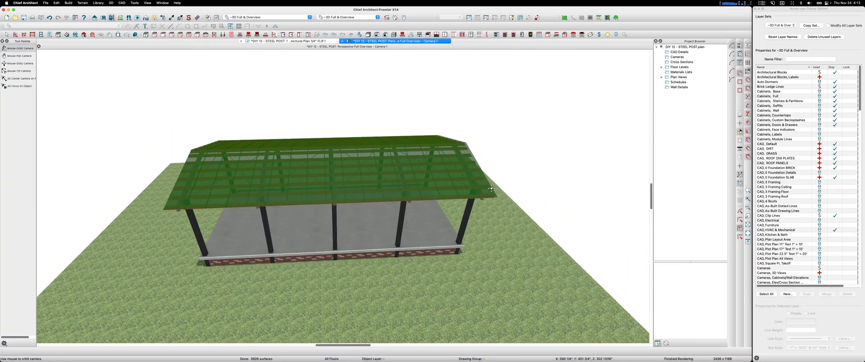
Zoom in and orbit from the front-left to a low view of the roof's underside
{"action": "scroll", "coordinate": [490, 192], "scroll_direction": "up", "scroll_amount": 5}
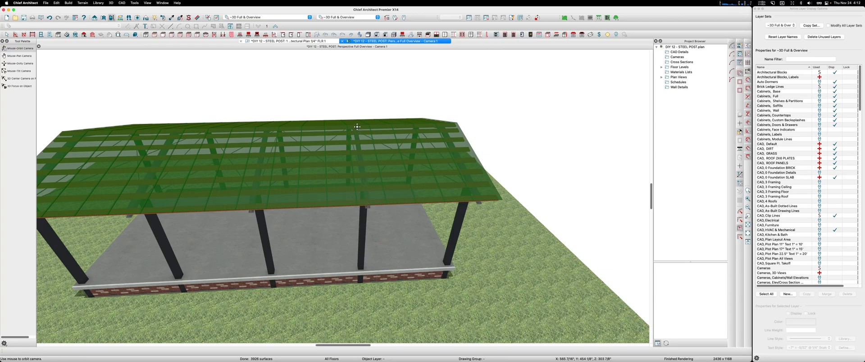
{"action": "left_click_drag", "start_coordinate": [422, 161], "coordinate": [422, 219]}
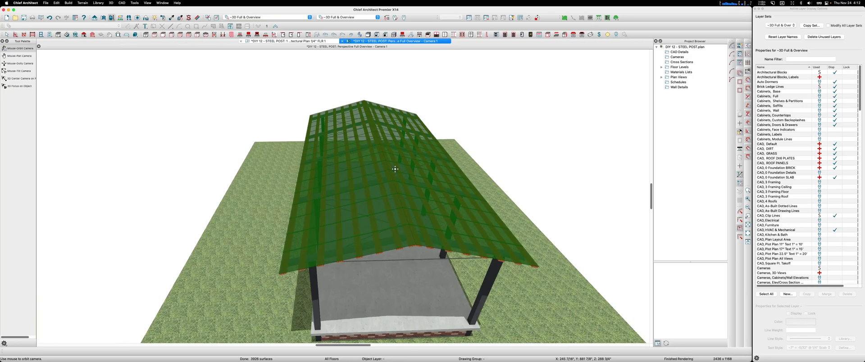
{"action": "left_click_drag", "start_coordinate": [389, 172], "coordinate": [339, 156]}
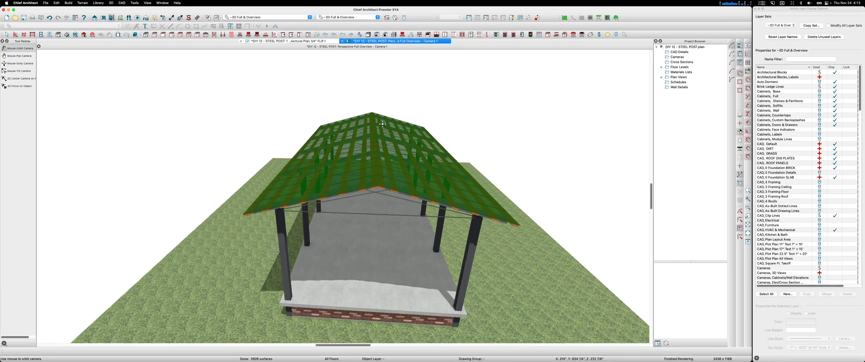
{"action": "left_click_drag", "start_coordinate": [397, 183], "coordinate": [544, 120]}
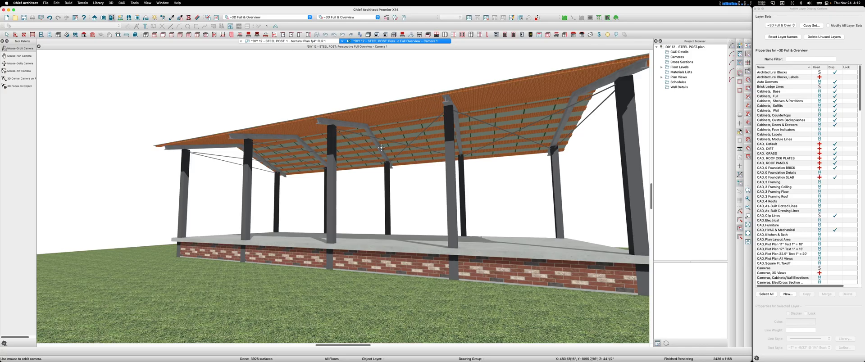
Orbit down the pavilion aisle and around its corners, then zoom in on the slab's brick base
{"action": "mouse_move", "coordinate": [381, 147]}
{"action": "left_mouse_down"}
{"action": "mouse_move", "coordinate": [424, 148]}
{"action": "mouse_move", "coordinate": [406, 171]}
{"action": "mouse_move", "coordinate": [377, 150]}
{"action": "left_mouse_up"}
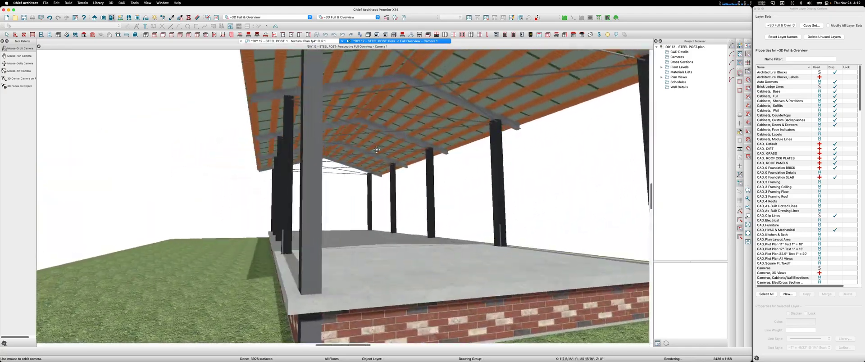
{"action": "left_click_drag", "start_coordinate": [386, 116], "coordinate": [252, 92]}
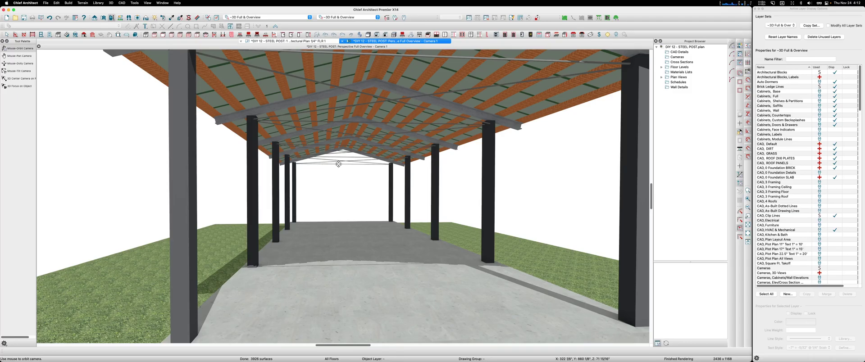
{"action": "mouse_move", "coordinate": [390, 153]}
{"action": "left_mouse_down"}
{"action": "mouse_move", "coordinate": [334, 180]}
{"action": "mouse_move", "coordinate": [426, 165]}
{"action": "mouse_move", "coordinate": [393, 165]}
{"action": "left_mouse_up"}
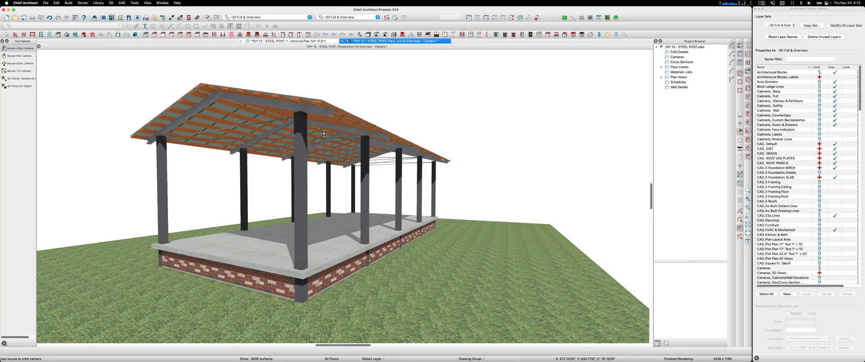
{"action": "scroll", "coordinate": [323, 130], "scroll_direction": "down", "scroll_amount": 6}
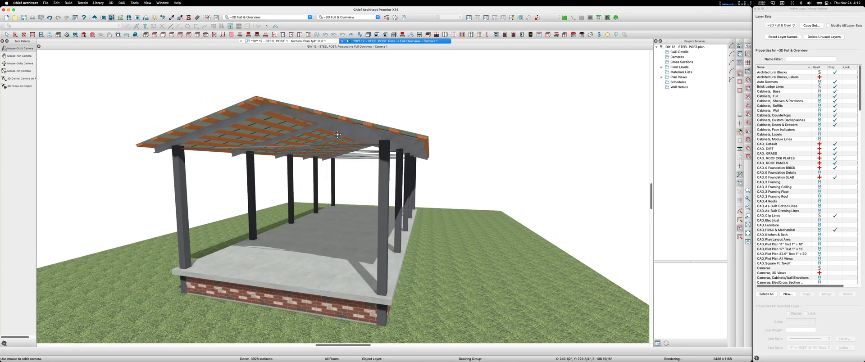
{"action": "left_click_drag", "start_coordinate": [339, 136], "coordinate": [387, 156]}
{"action": "left_click_drag", "start_coordinate": [283, 165], "coordinate": [330, 169]}
{"action": "scroll", "coordinate": [246, 230], "scroll_direction": "up", "scroll_amount": 8}
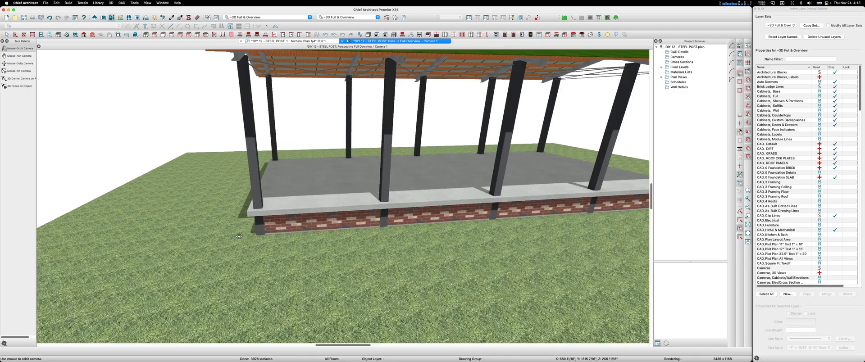
{"action": "scroll", "coordinate": [239, 237], "scroll_direction": "up", "scroll_amount": 3}
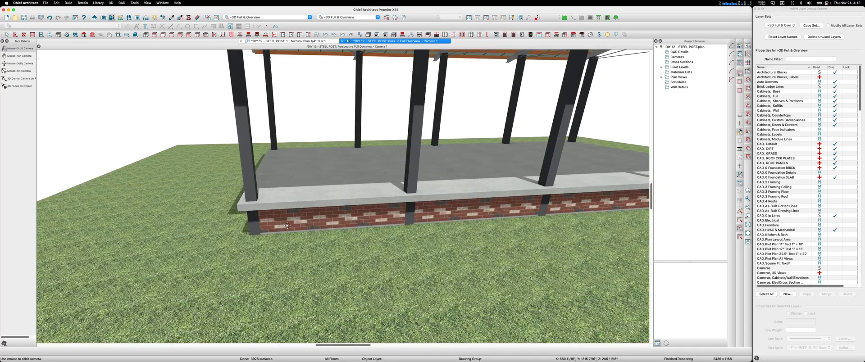
{"action": "scroll", "coordinate": [287, 225], "scroll_direction": "up", "scroll_amount": 3}
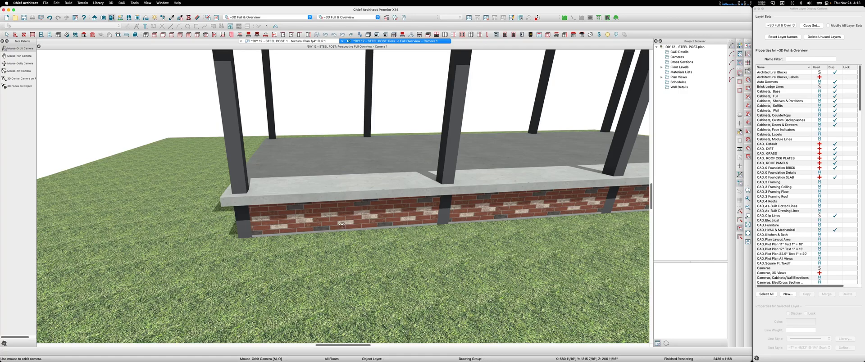
Orbit below ground to the foundation piers, then back over the slab to its left front corner
{"action": "left_click_drag", "start_coordinate": [315, 247], "coordinate": [331, 223]}
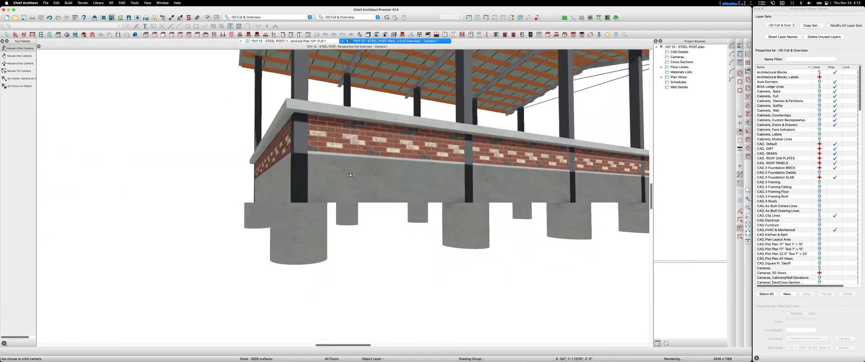
{"action": "left_click_drag", "start_coordinate": [350, 175], "coordinate": [334, 195]}
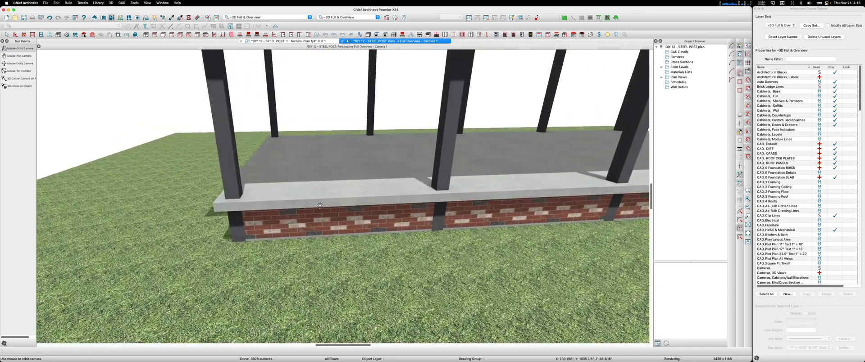
{"action": "left_click_drag", "start_coordinate": [307, 218], "coordinate": [366, 212]}
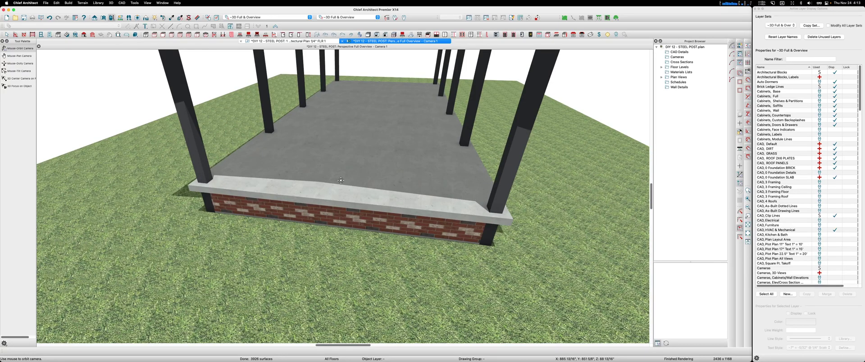
{"action": "left_click_drag", "start_coordinate": [318, 167], "coordinate": [245, 176]}
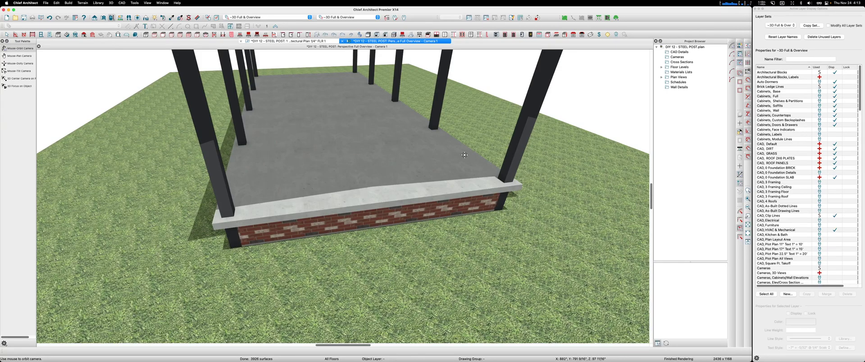
{"action": "left_click_drag", "start_coordinate": [464, 154], "coordinate": [484, 151]}
Zoom and orbit from a frontal view to a high oblique end view of the gabled green roof
{"action": "scroll", "coordinate": [507, 140], "scroll_direction": "up", "scroll_amount": 3}
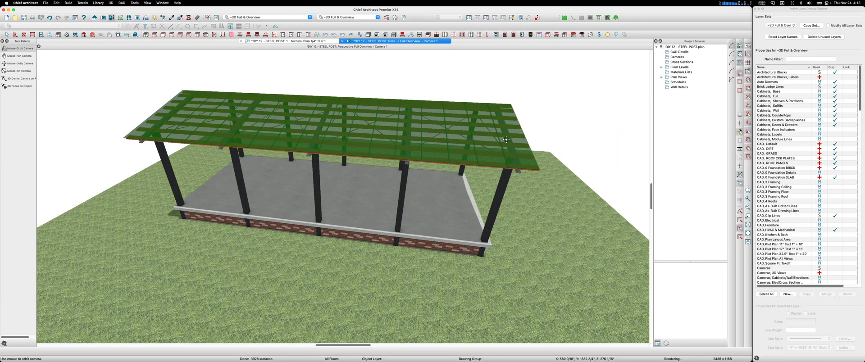
{"action": "left_click_drag", "start_coordinate": [397, 158], "coordinate": [407, 158]}
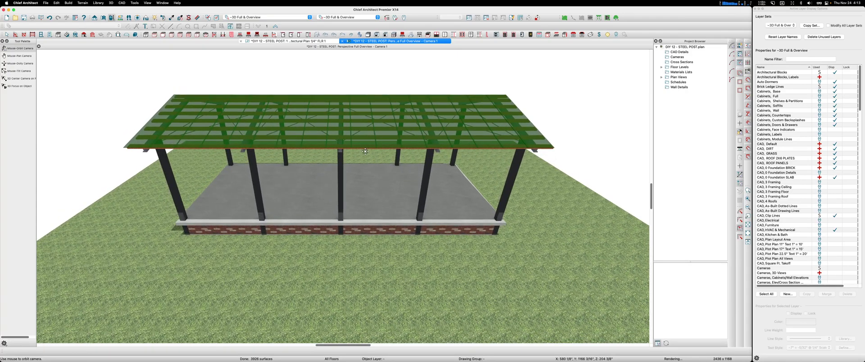
{"action": "left_click_drag", "start_coordinate": [470, 154], "coordinate": [385, 140]}
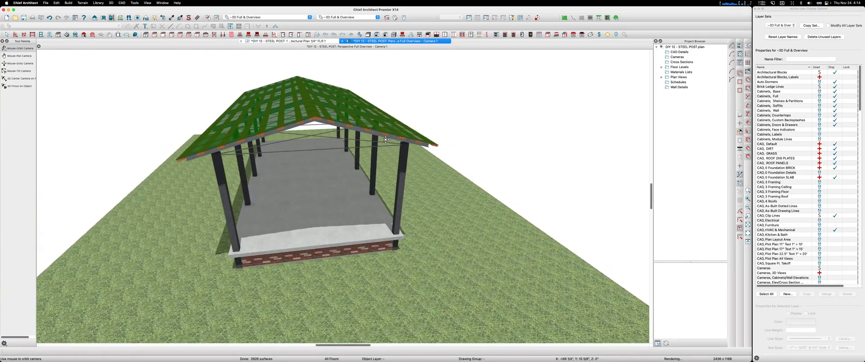